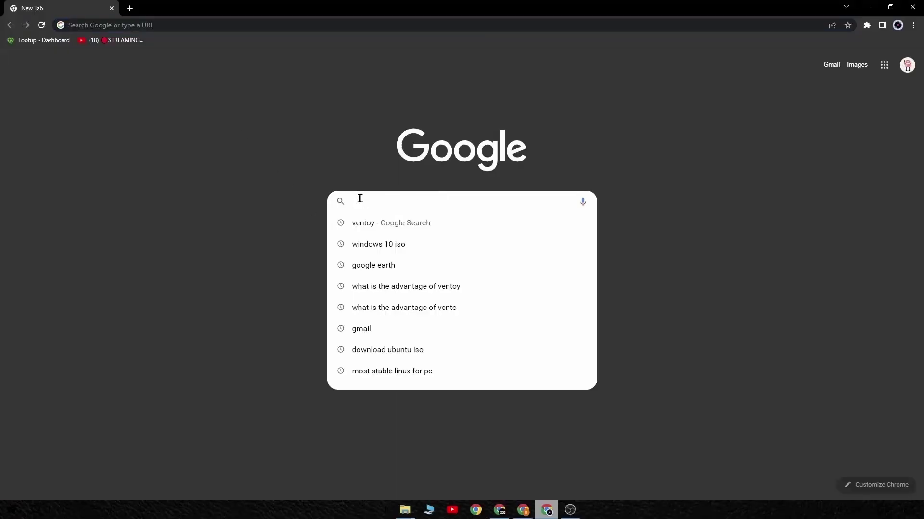
Step: Search Google for 'ventoy' and open the Downloads page on ventoy.net
{"action": "type", "text": "ventoy"}
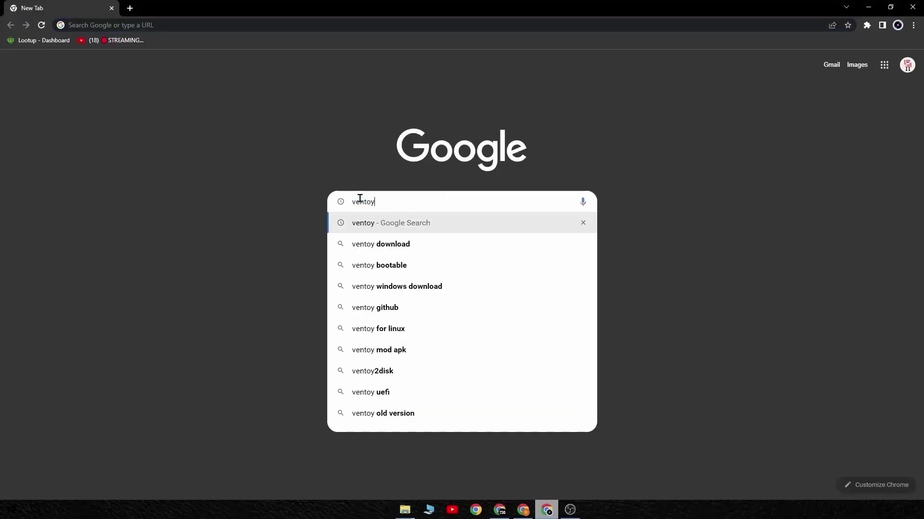
{"action": "key", "text": "Return"}
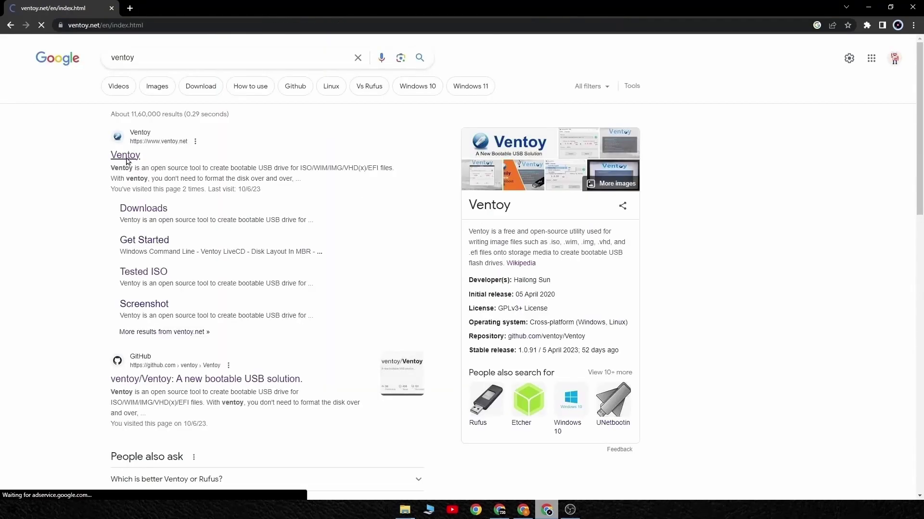
{"action": "left_click", "coordinate": [127, 158]}
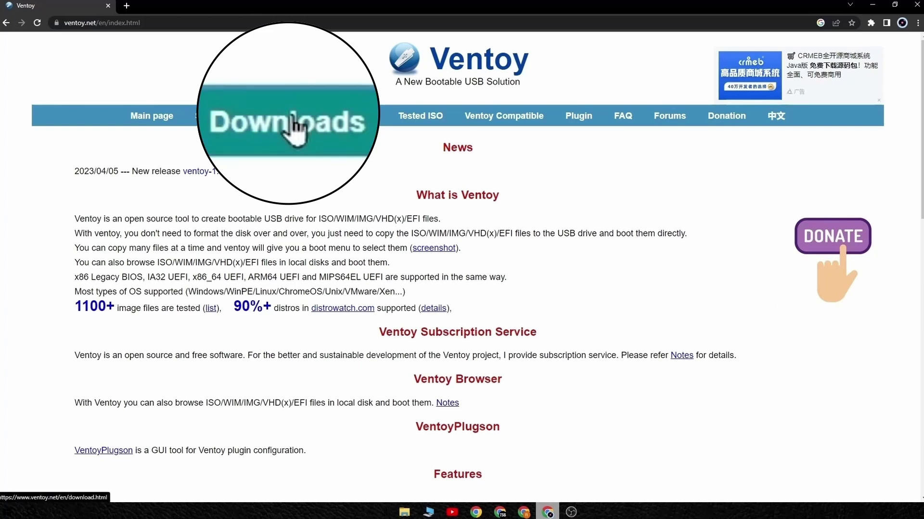
{"action": "left_click", "coordinate": [294, 117]}
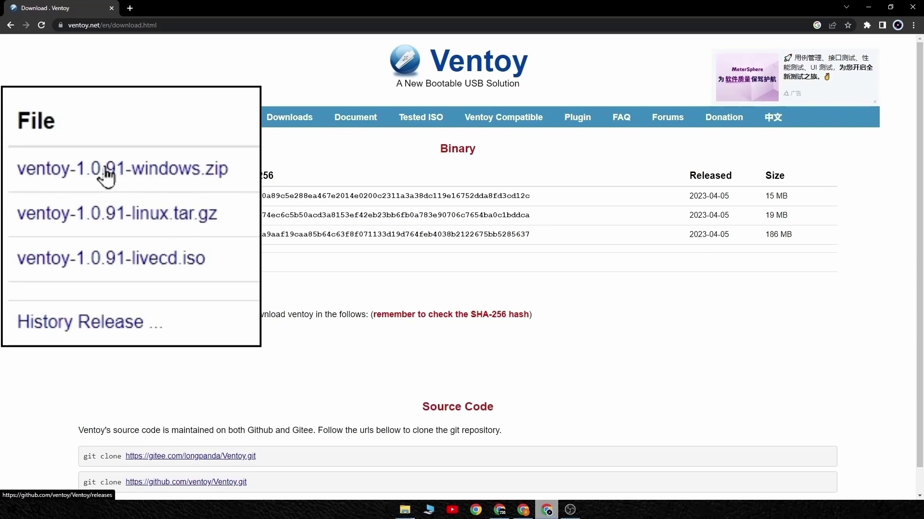
Step: Download ventoy-1.0.91-windows.zip from the Assets of the latest GitHub release
{"action": "left_click", "coordinate": [121, 198]}
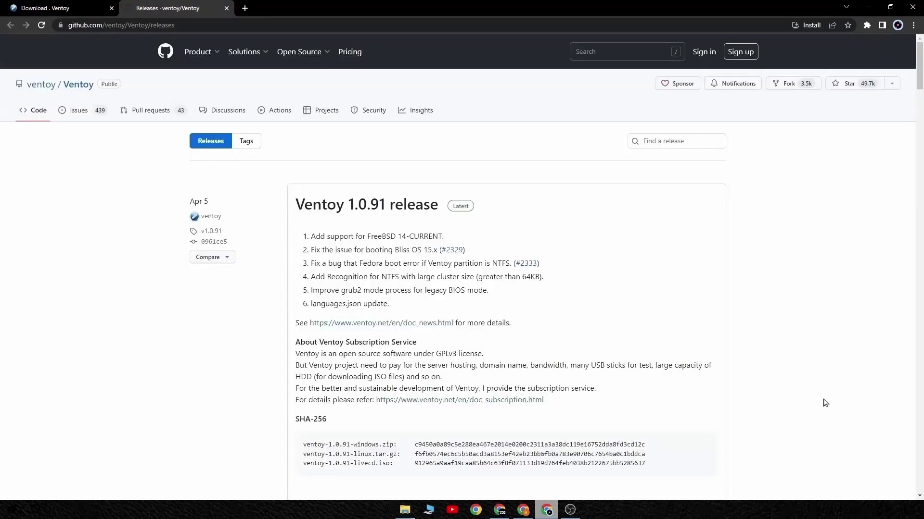
{"action": "scroll", "coordinate": [833, 394], "scroll_direction": "down", "scroll_amount": 3}
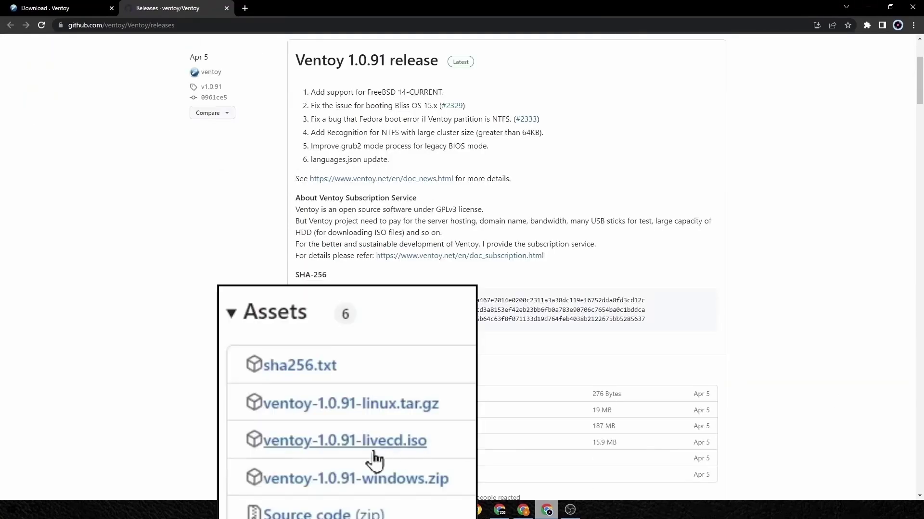
{"action": "left_click", "coordinate": [313, 482]}
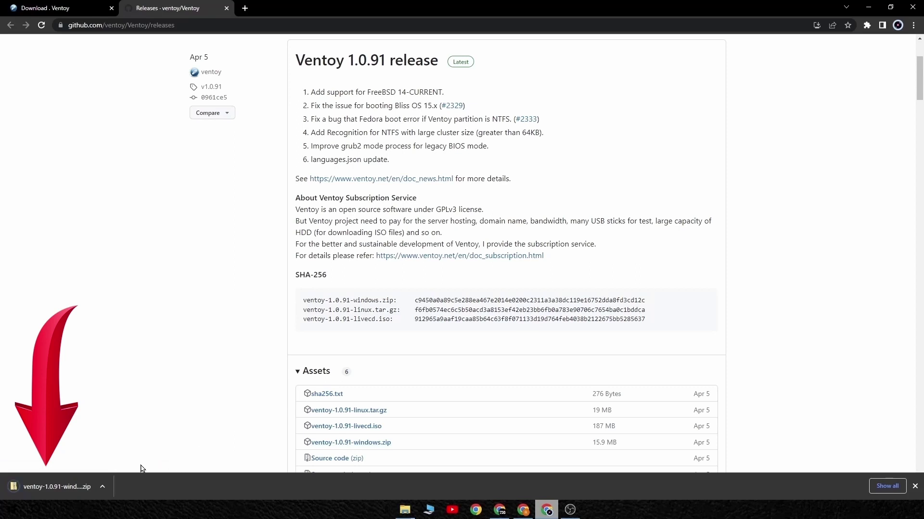
Step: Move the ventoy-1.0.91-windows (1) zip from the Downloads folder onto the desktop
{"action": "left_click", "coordinate": [103, 488]}
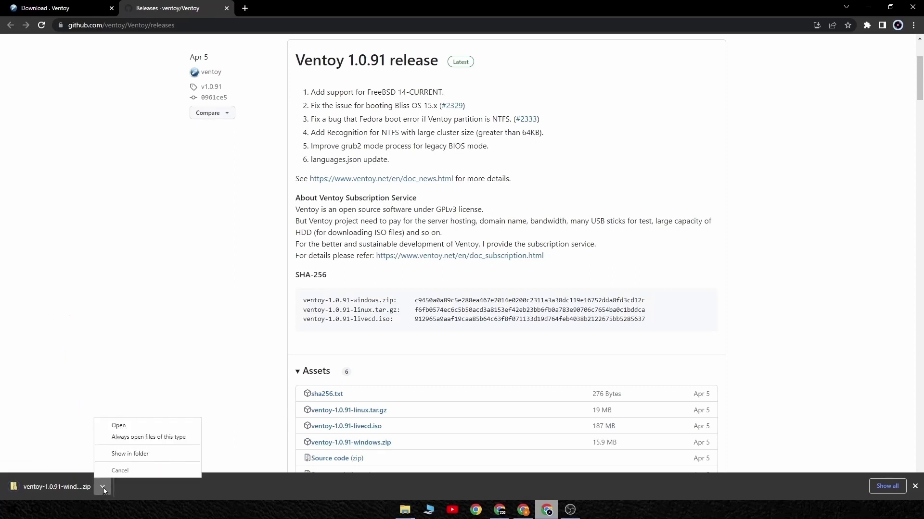
{"action": "left_click", "coordinate": [129, 455]}
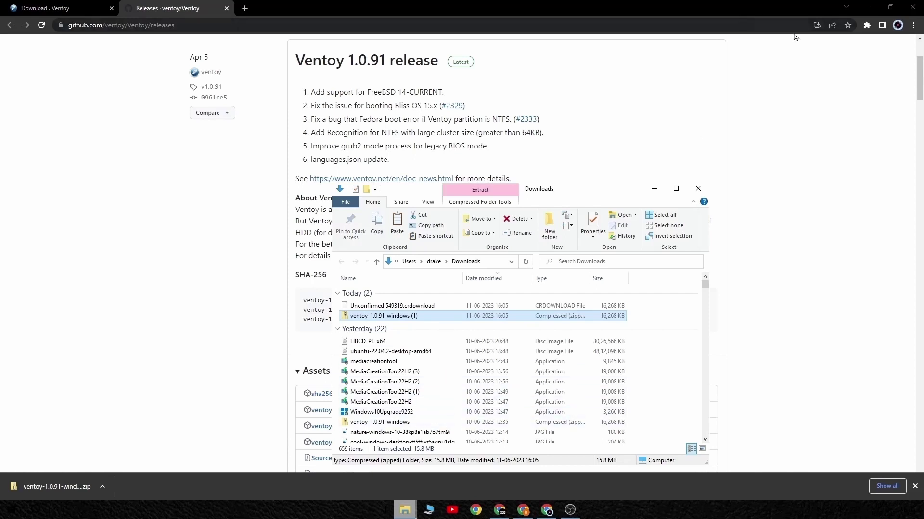
{"action": "left_click", "coordinate": [868, 9]}
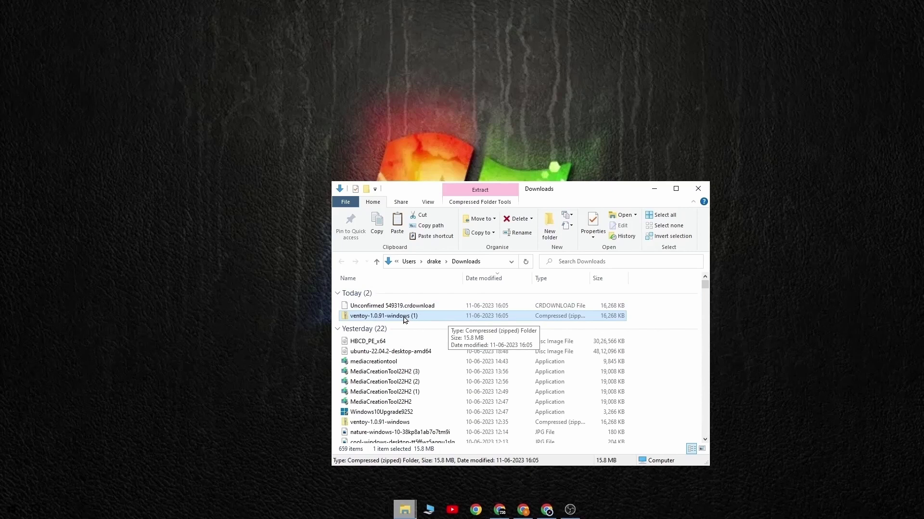
{"action": "left_click_drag", "start_coordinate": [404, 320], "coordinate": [54, 99]}
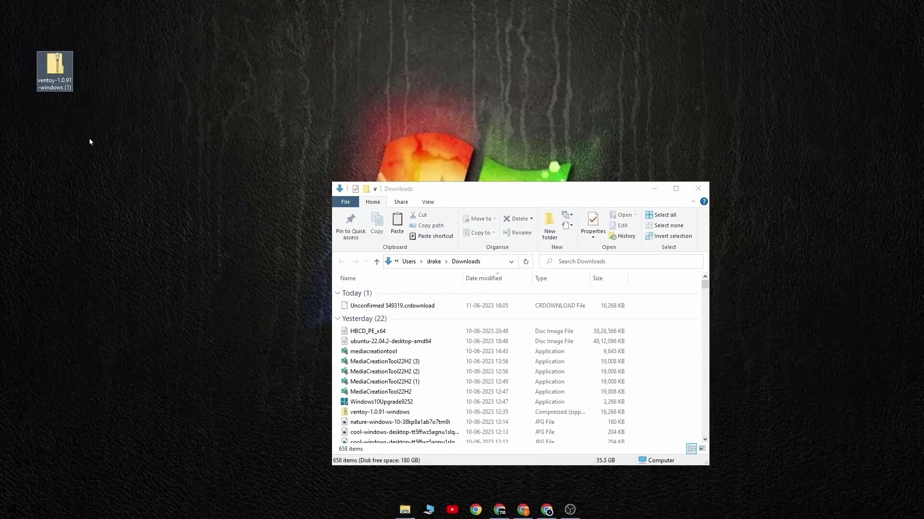
{"action": "left_click", "coordinate": [698, 188]}
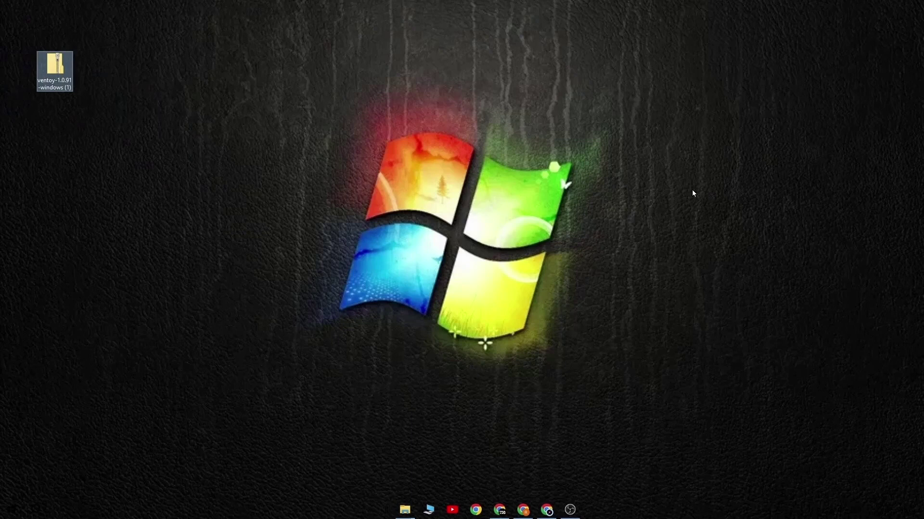
Step: Extract the Ventoy zip into the ventoy-1.0.91-windows (1) desktop folder
{"action": "right_click", "coordinate": [39, 73]}
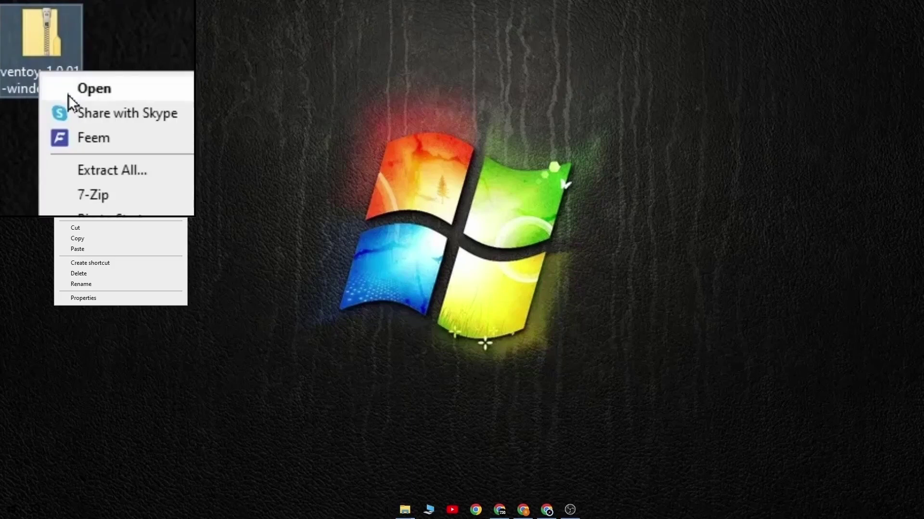
{"action": "left_click", "coordinate": [160, 172]}
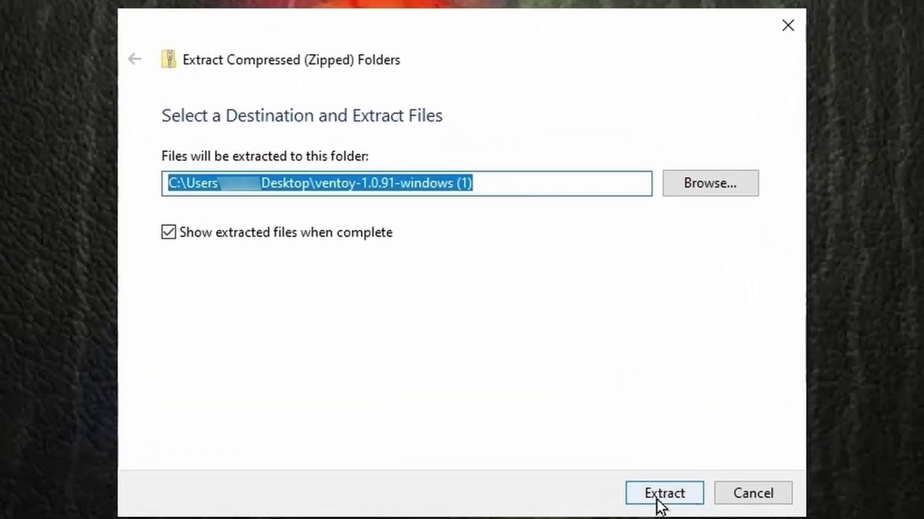
{"action": "left_click", "coordinate": [656, 498]}
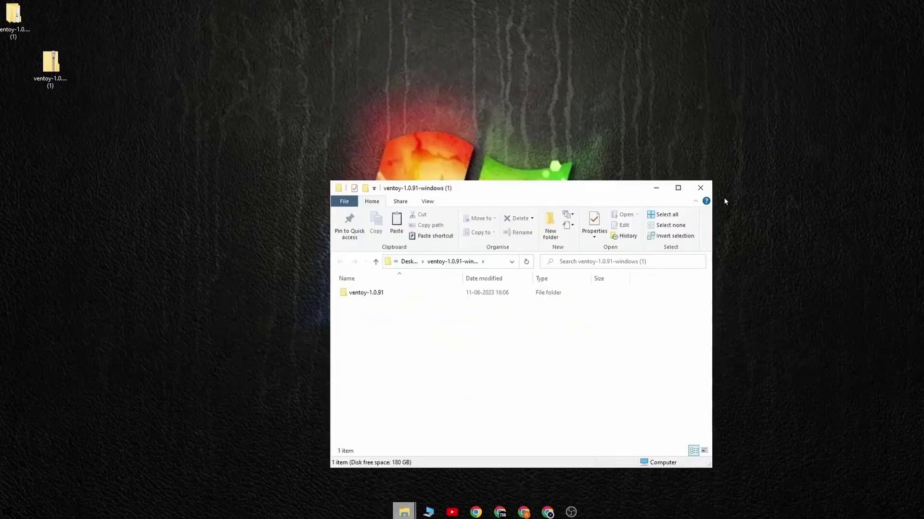
Step: Run Ventoy2Disk.exe from the extracted ventoy-1.0.91 folder
{"action": "left_click", "coordinate": [700, 188]}
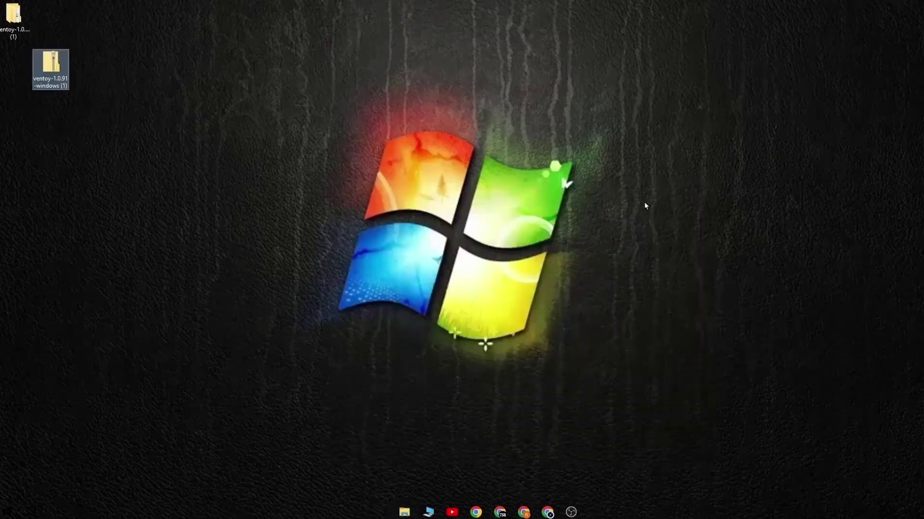
{"action": "double_click", "coordinate": [15, 14]}
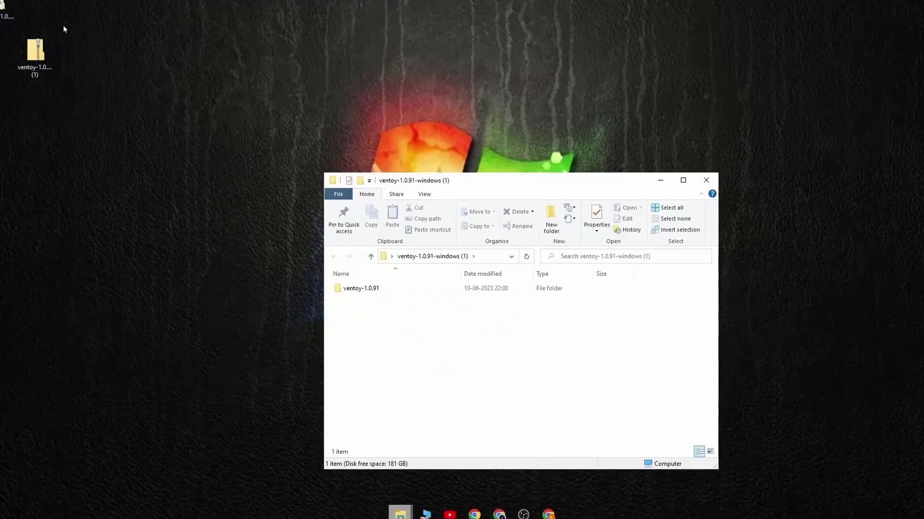
{"action": "double_click", "coordinate": [365, 285]}
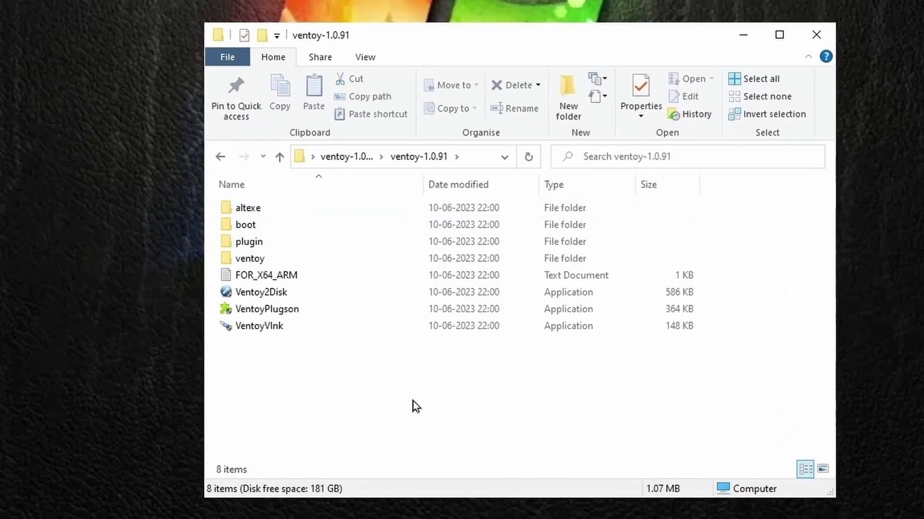
{"action": "double_click", "coordinate": [268, 293]}
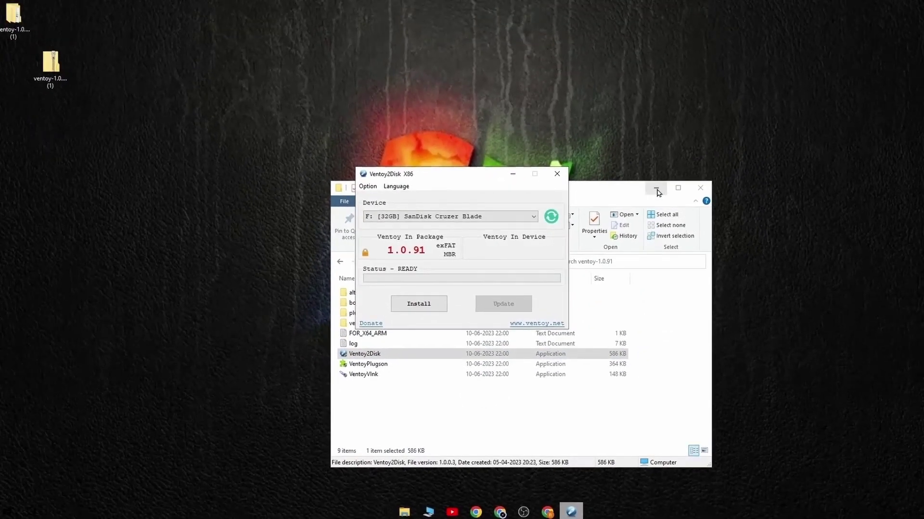
Step: Keep MBR as the partition style and select F: [32GB] SanDisk Cruzer Blade as the device
{"action": "left_click", "coordinate": [658, 192]}
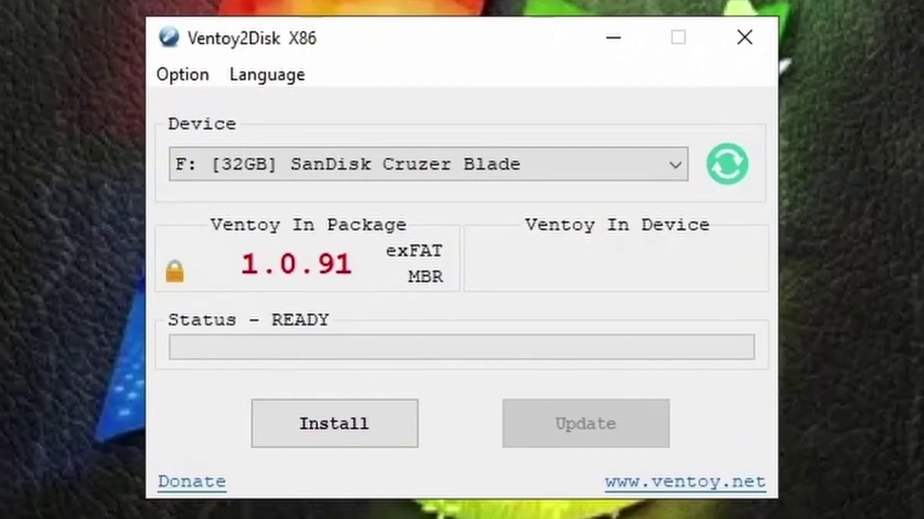
{"action": "left_click", "coordinate": [190, 80]}
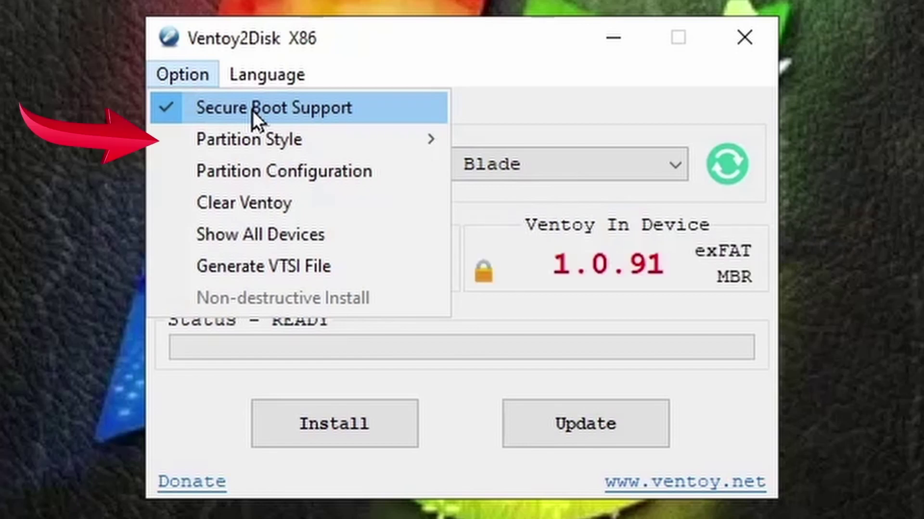
{"action": "mouse_move", "coordinate": [392, 143]}
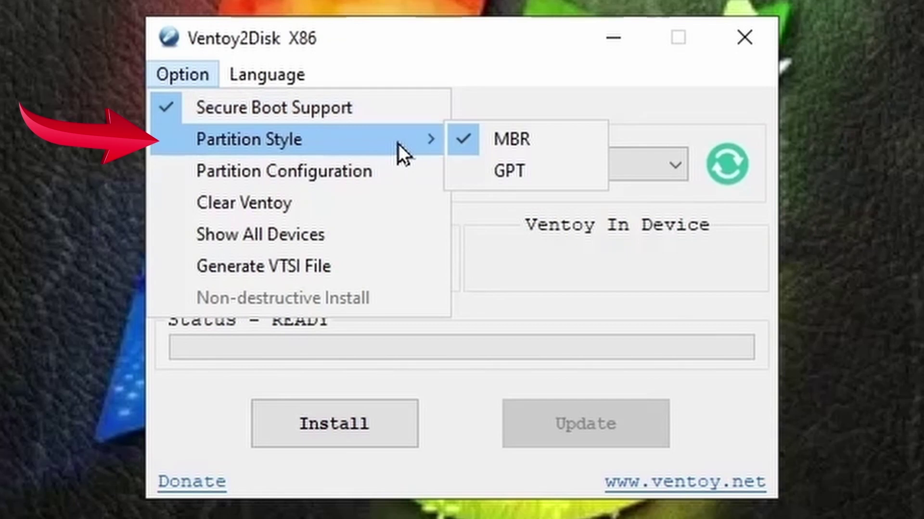
{"action": "left_click", "coordinate": [511, 139]}
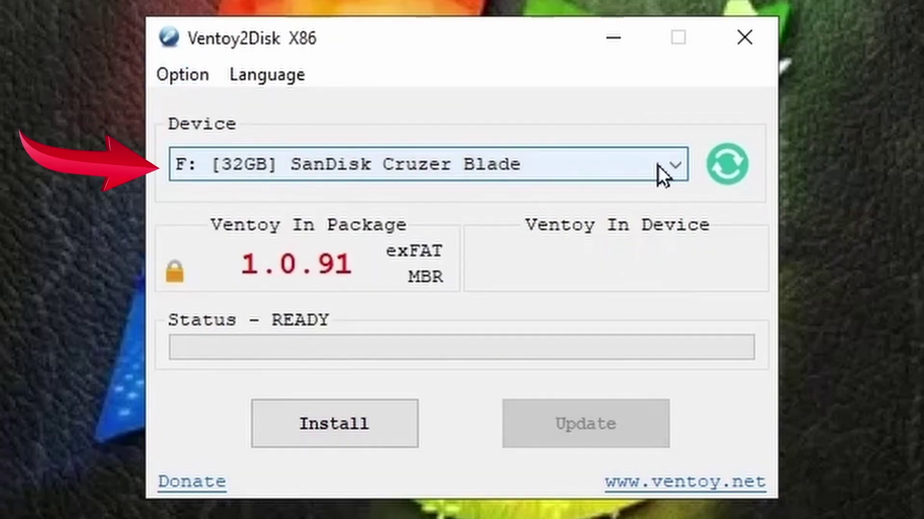
{"action": "left_click", "coordinate": [671, 166]}
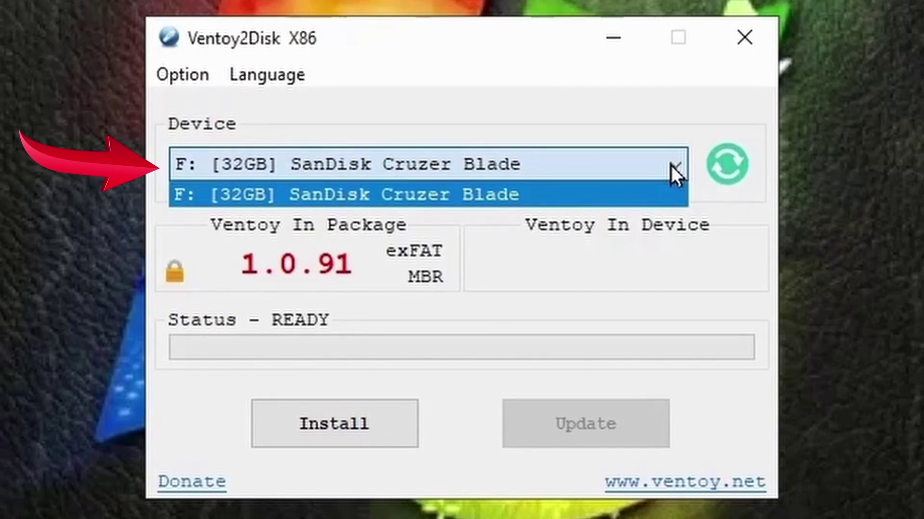
{"action": "left_click", "coordinate": [670, 165]}
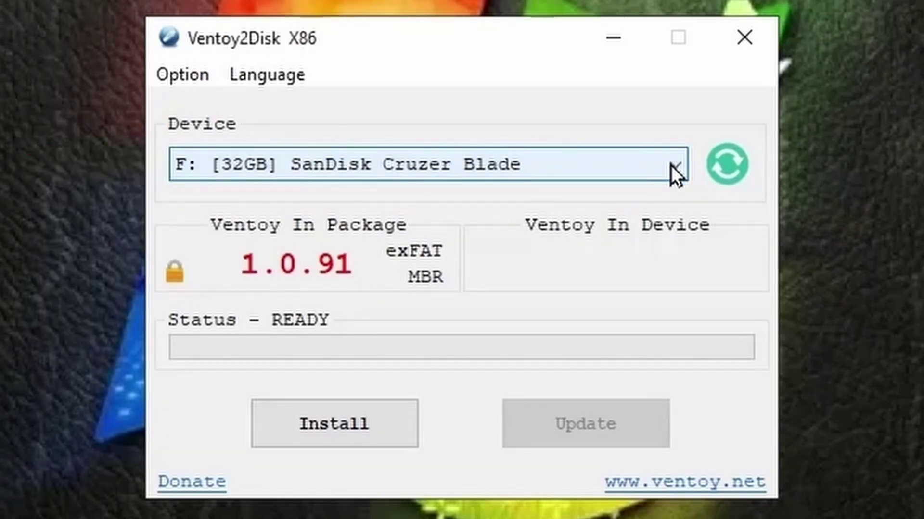
Step: Install Ventoy 1.0.91 on the SanDisk drive, confirming both data-erase warnings
{"action": "left_click", "coordinate": [333, 428]}
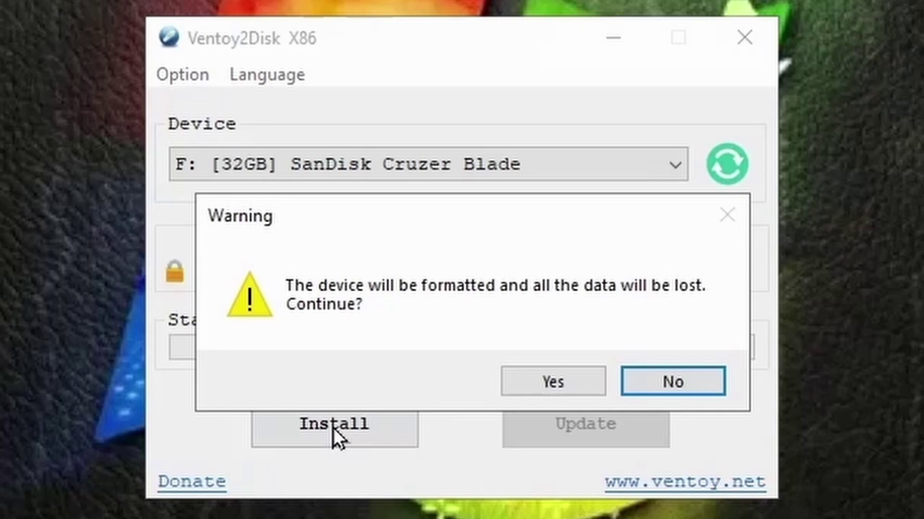
{"action": "left_click", "coordinate": [541, 385]}
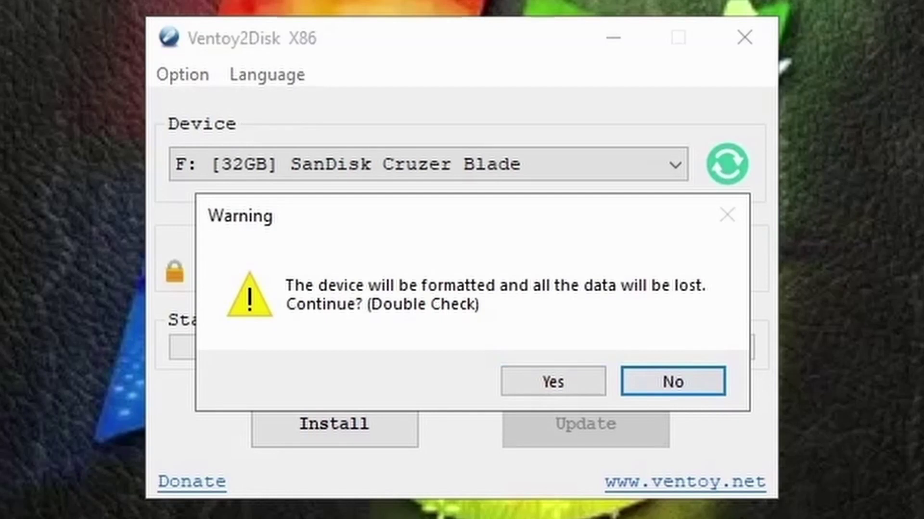
{"action": "left_click", "coordinate": [567, 383]}
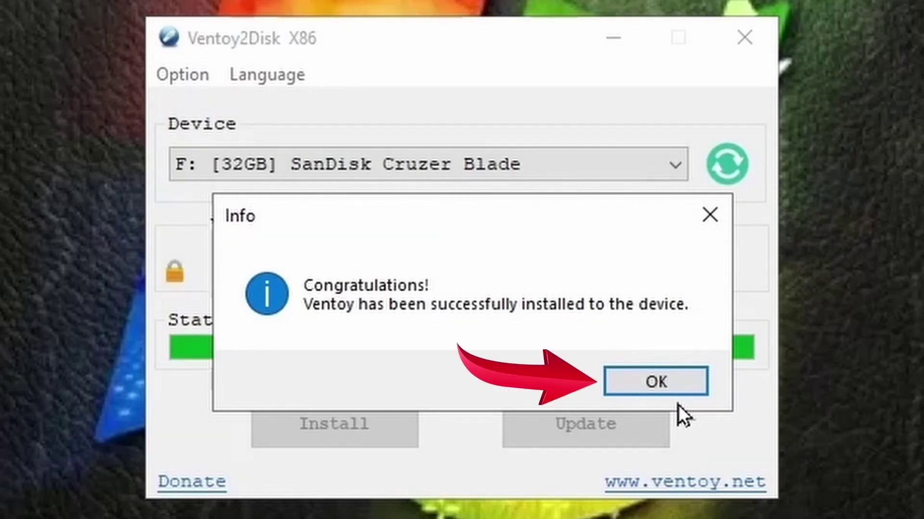
{"action": "left_click", "coordinate": [650, 380]}
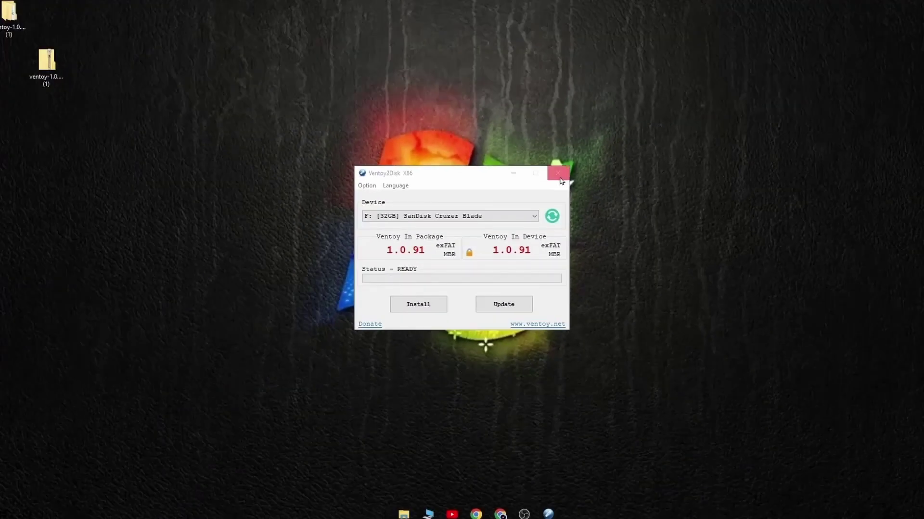
Step: Close Ventoy2Disk and open the empty Ventoy (F:) drive in a left-side Explorer window
{"action": "left_click", "coordinate": [558, 174]}
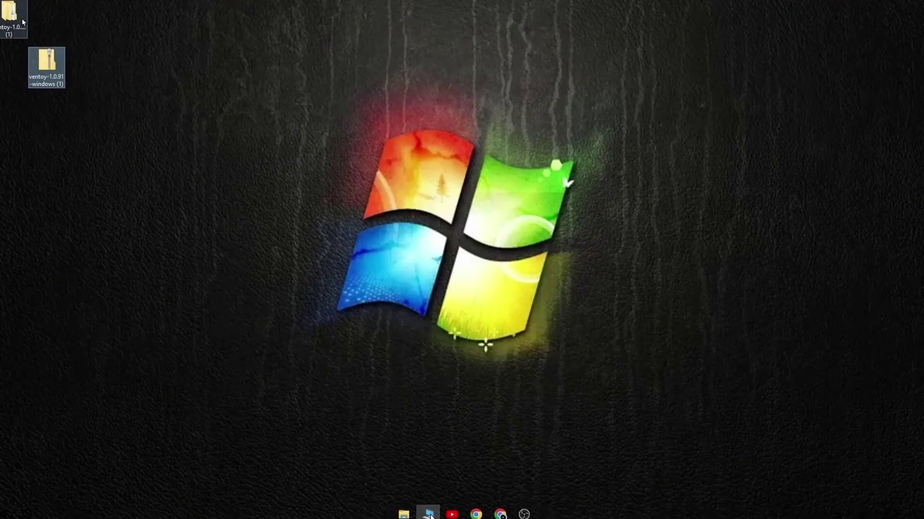
{"action": "key", "text": "super+e"}
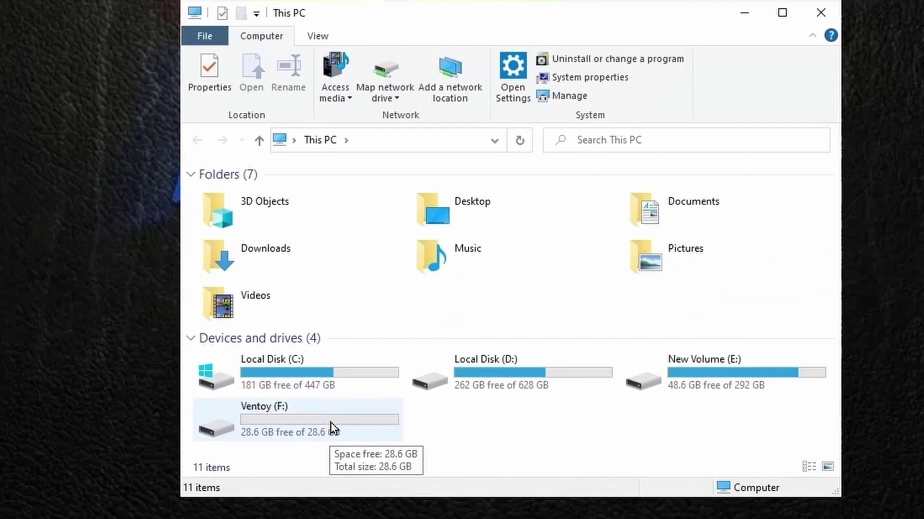
{"action": "double_click", "coordinate": [331, 422]}
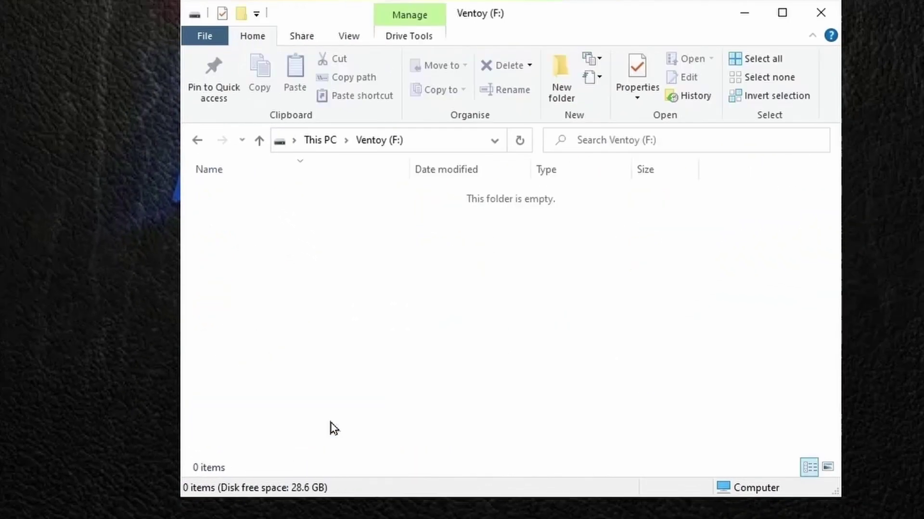
{"action": "left_click_drag", "start_coordinate": [609, 118], "coordinate": [288, 127]}
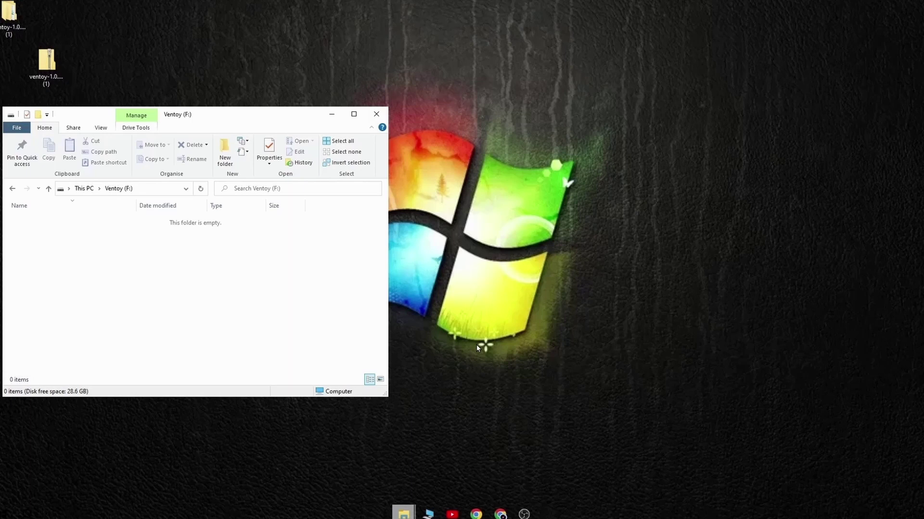
Step: Open New Volume (E:) > OS iso files in a second Explorer window on the right
{"action": "left_click", "coordinate": [432, 515]}
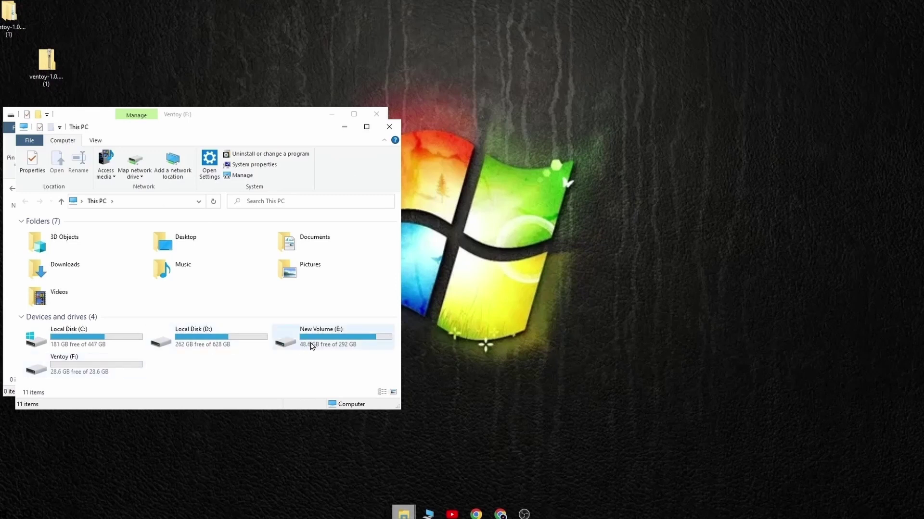
{"action": "double_click", "coordinate": [312, 346]}
{"action": "left_click_drag", "start_coordinate": [280, 129], "coordinate": [741, 135]}
{"action": "scroll", "coordinate": [550, 375], "scroll_direction": "down", "scroll_amount": 5}
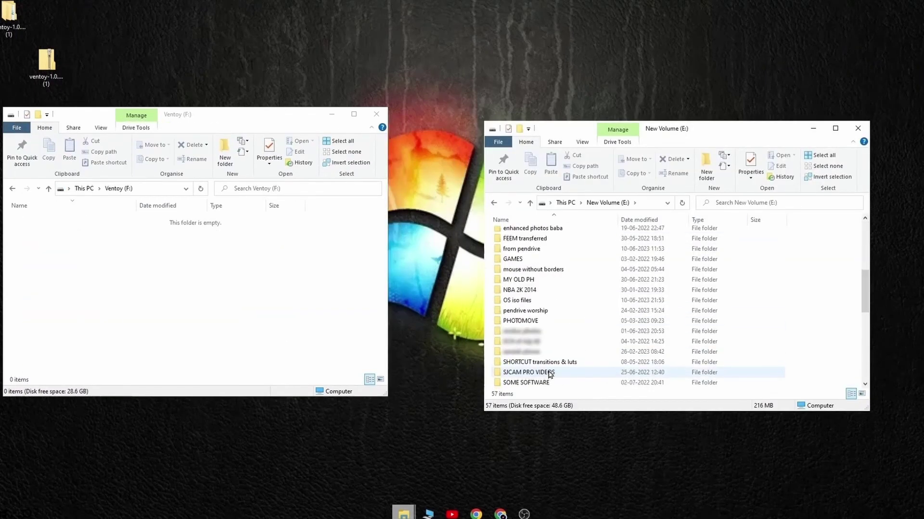
{"action": "scroll", "coordinate": [550, 374], "scroll_direction": "down", "scroll_amount": 1}
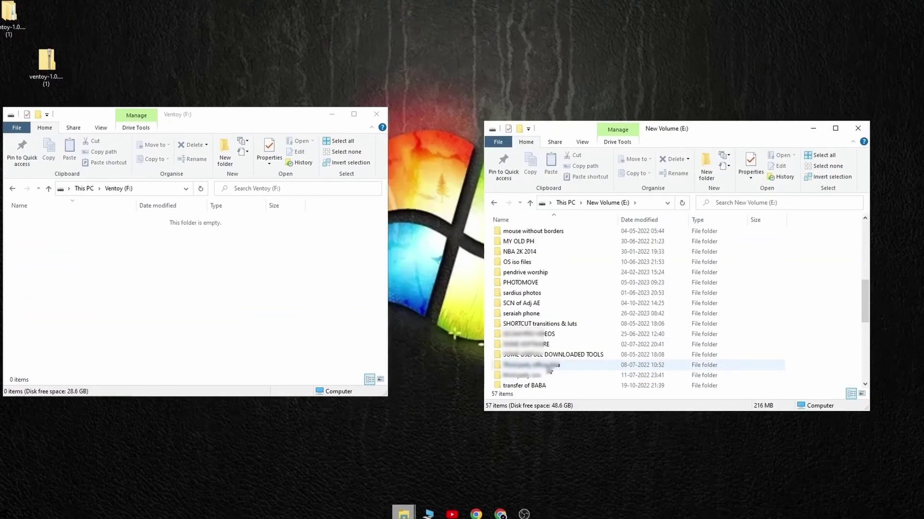
{"action": "double_click", "coordinate": [529, 262]}
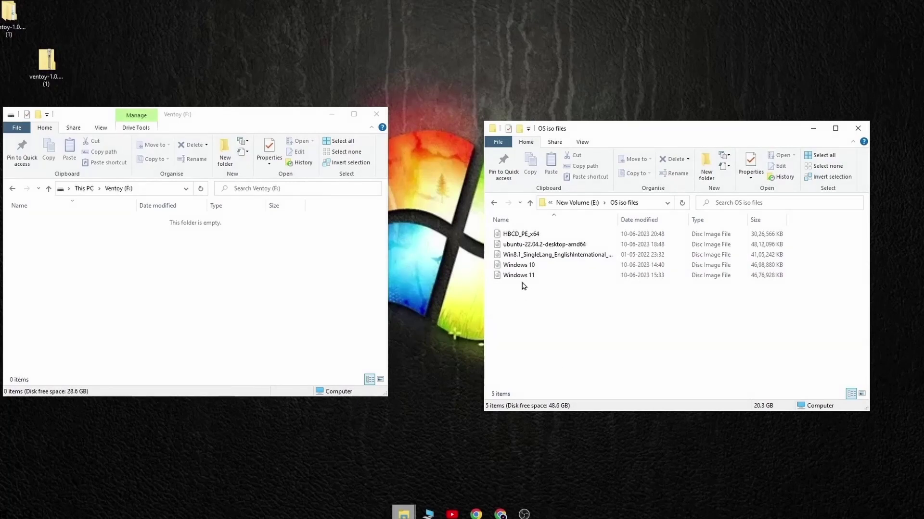
Step: Copy the Windows 11 ISO, then the remaining four ISOs, onto Ventoy (F:)
{"action": "left_click_drag", "start_coordinate": [519, 278], "coordinate": [86, 272]}
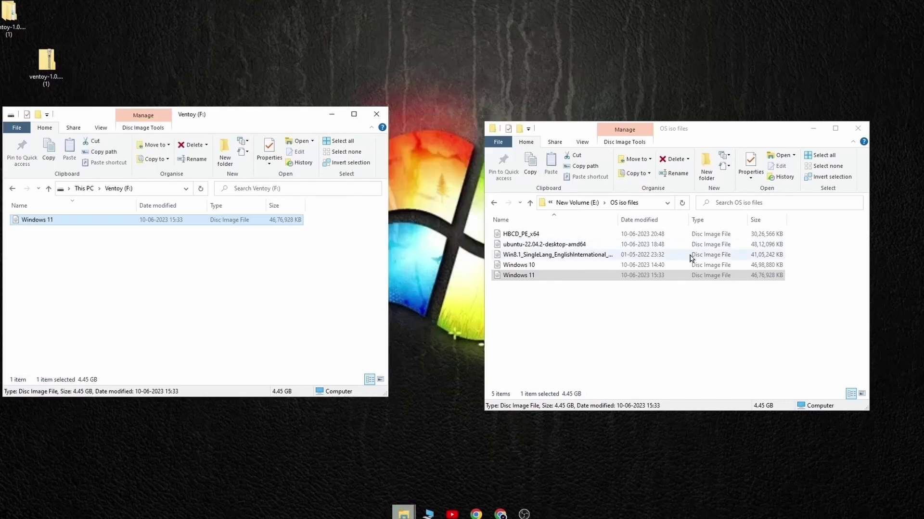
{"action": "left_click_drag", "start_coordinate": [817, 230], "coordinate": [773, 268]}
{"action": "left_click_drag", "start_coordinate": [668, 253], "coordinate": [153, 296]}
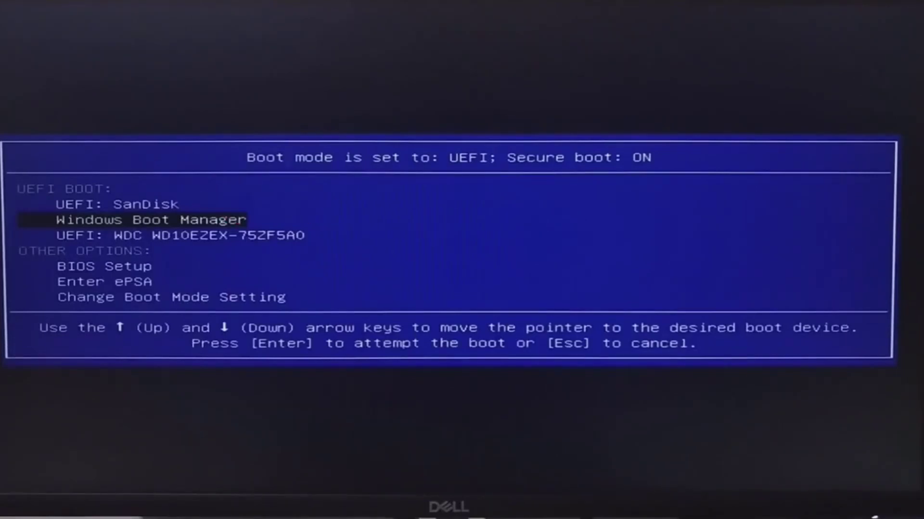
Step: Select UEFI: SanDisk in the Dell boot menu to boot into Ventoy
{"action": "key", "text": "Up"}
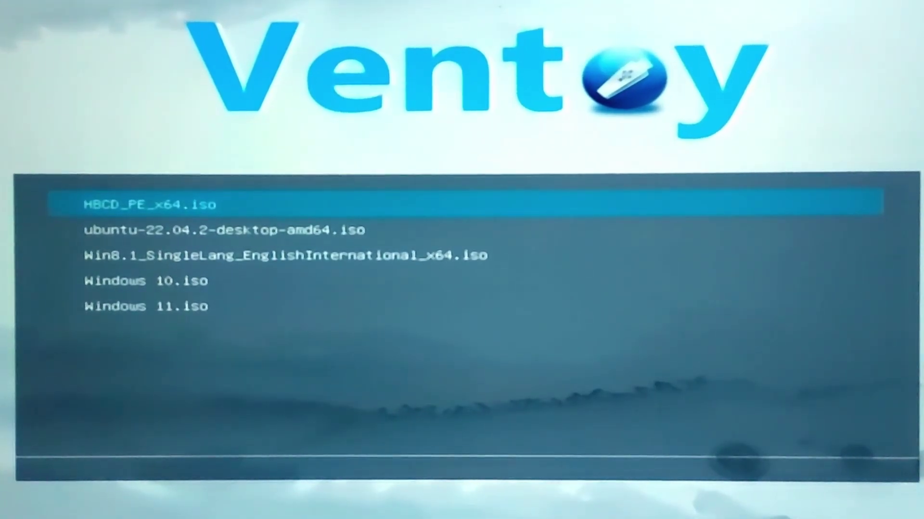
Step: Move the Ventoy menu selection past ubuntu-22.04.2 to Win8.1_SingleLang_EnglishInternational_x64.iso
{"action": "key", "text": "Down"}
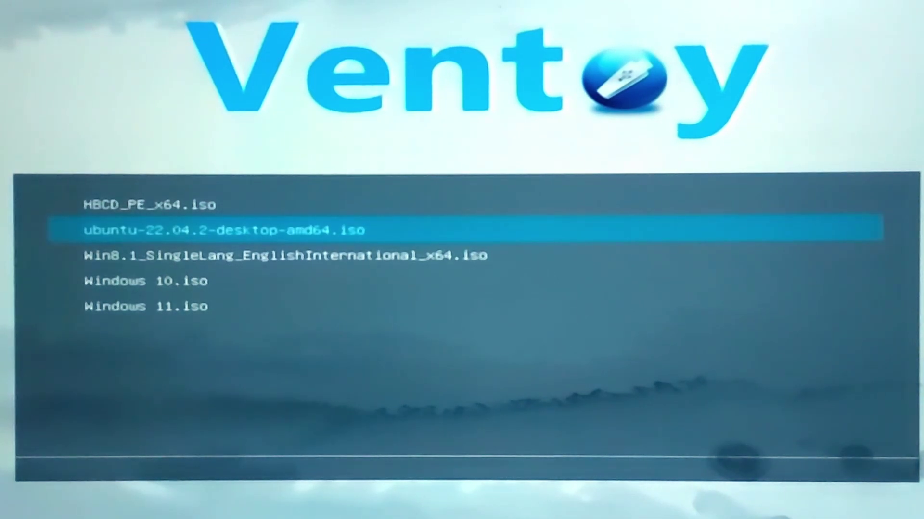
{"action": "key", "text": "Down"}
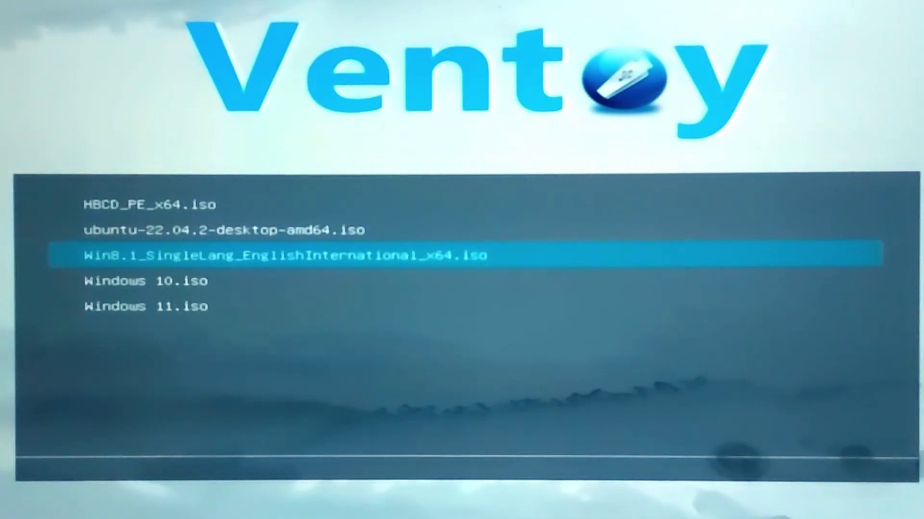